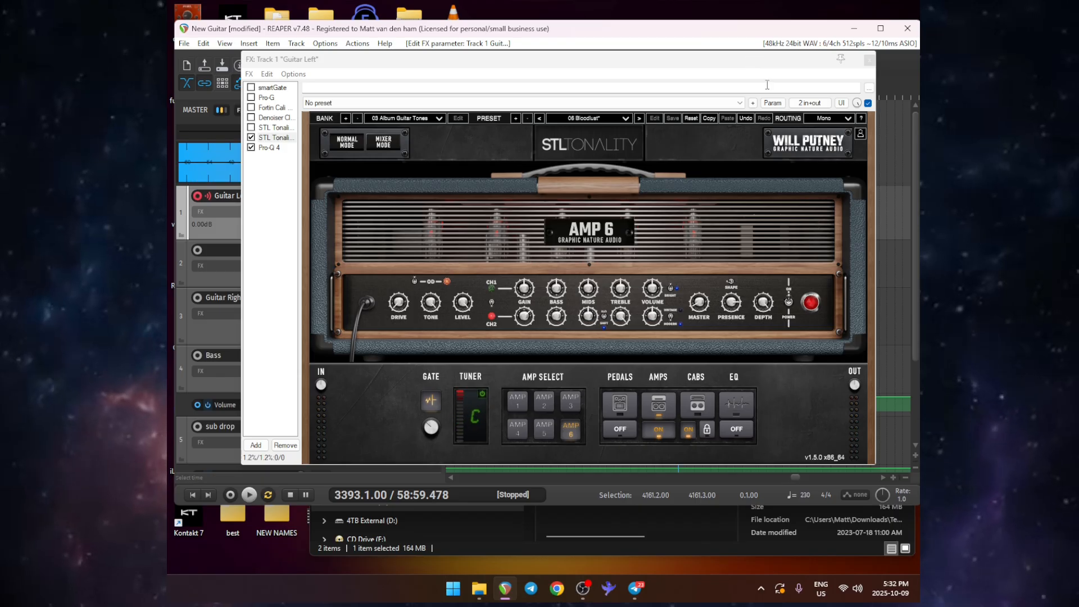
Adjust the built-in noise gate threshold of the Will Putney amp plugin on the Guitar Left track.
click(427, 428)
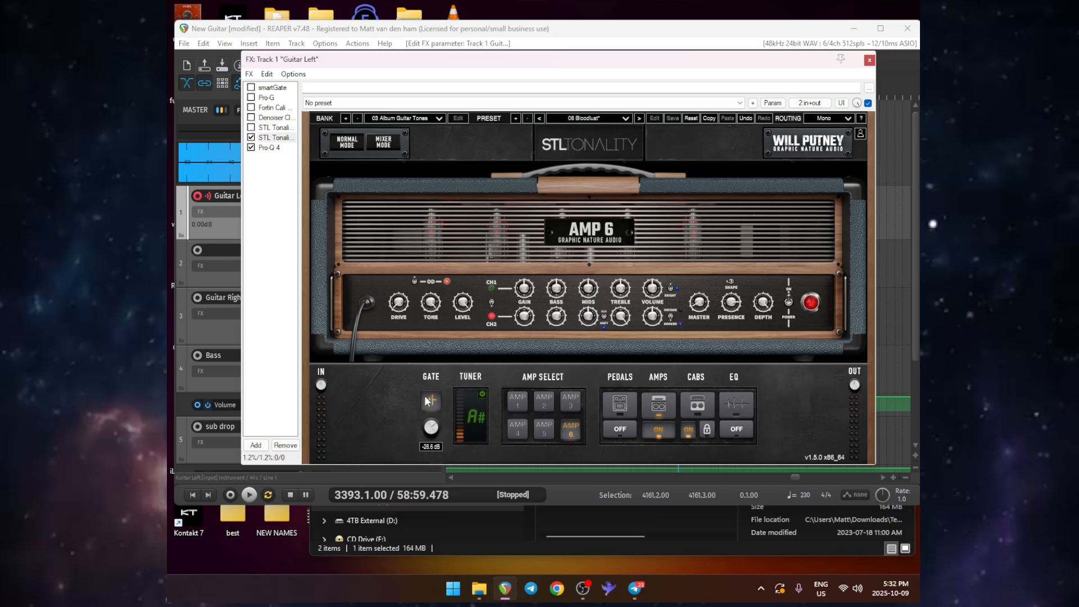
drag(426, 402, 427, 424)
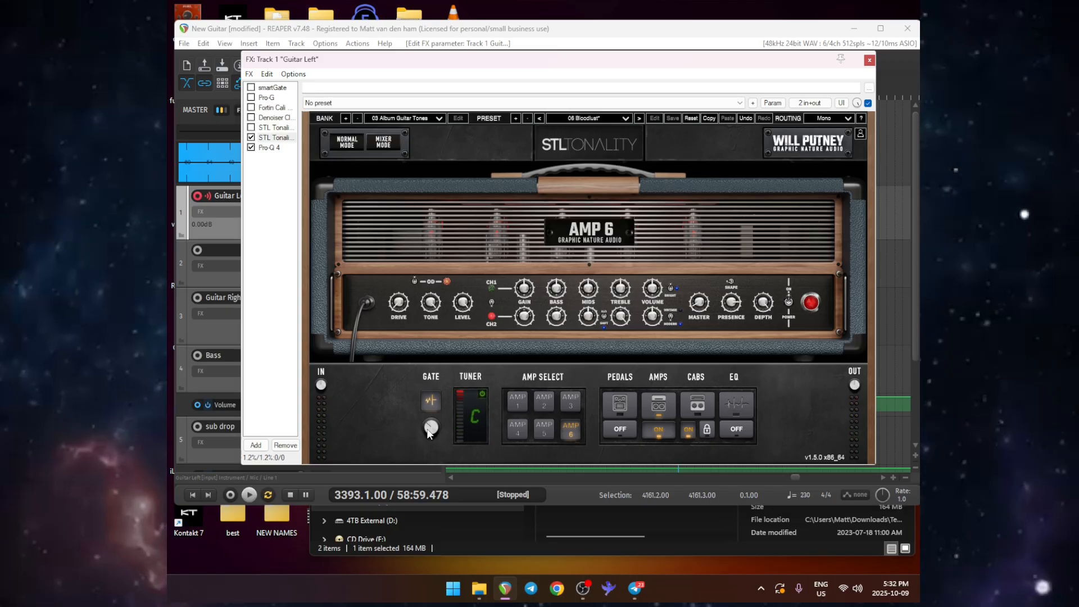
mouse_move(429, 431)
mouse_down()
mouse_move(427, 402)
mouse_move(424, 433)
mouse_up()
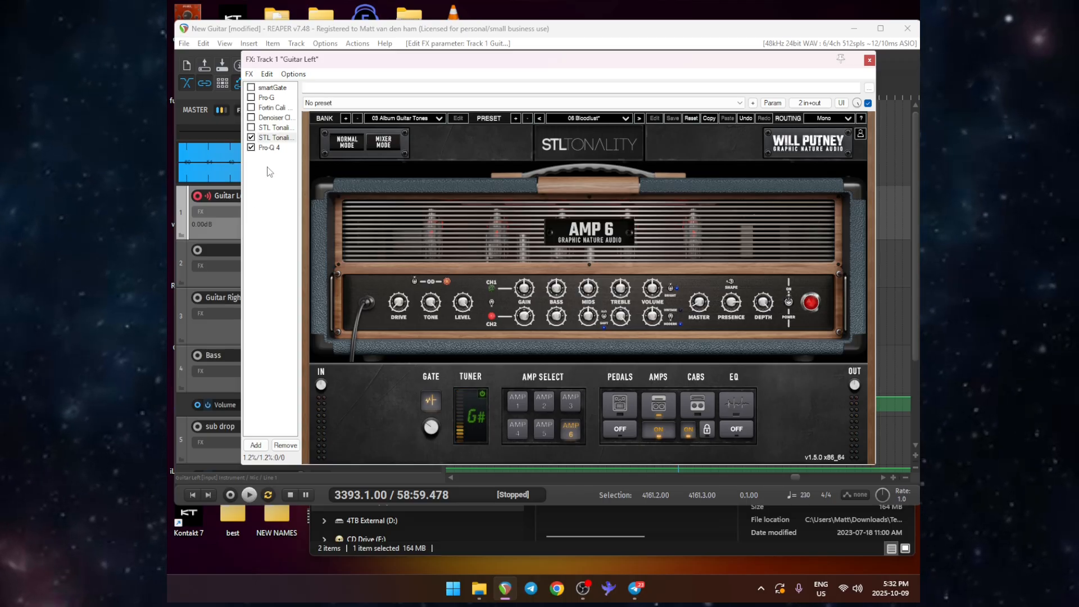
Look through the gate options in the Guitar Left chain: smartGate, Pro-G and the Fortin Cali gate, plus the STL Tonality amp.
click(273, 87)
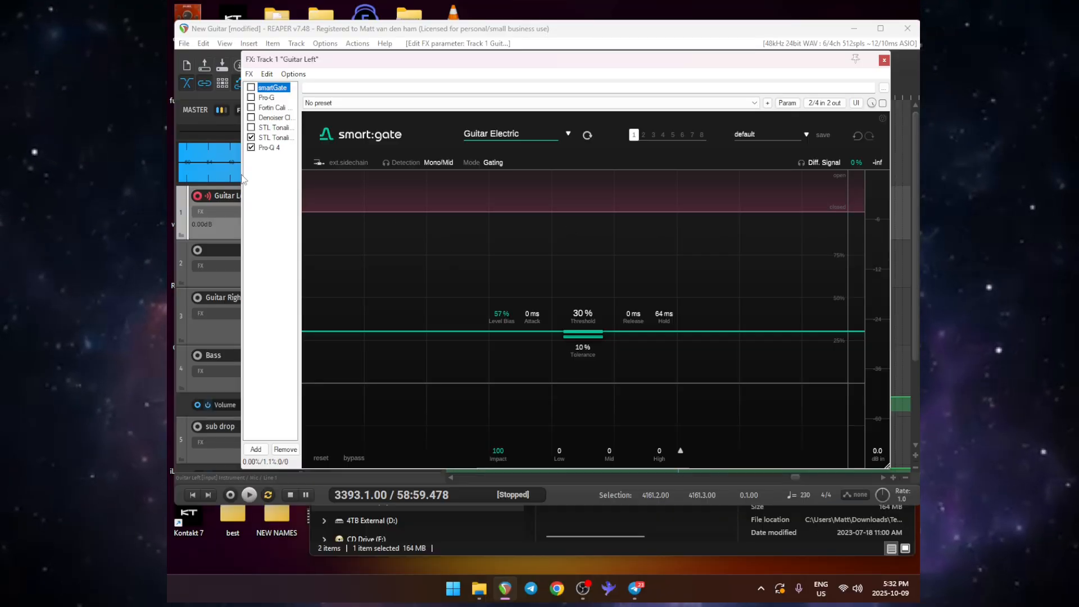
click(272, 98)
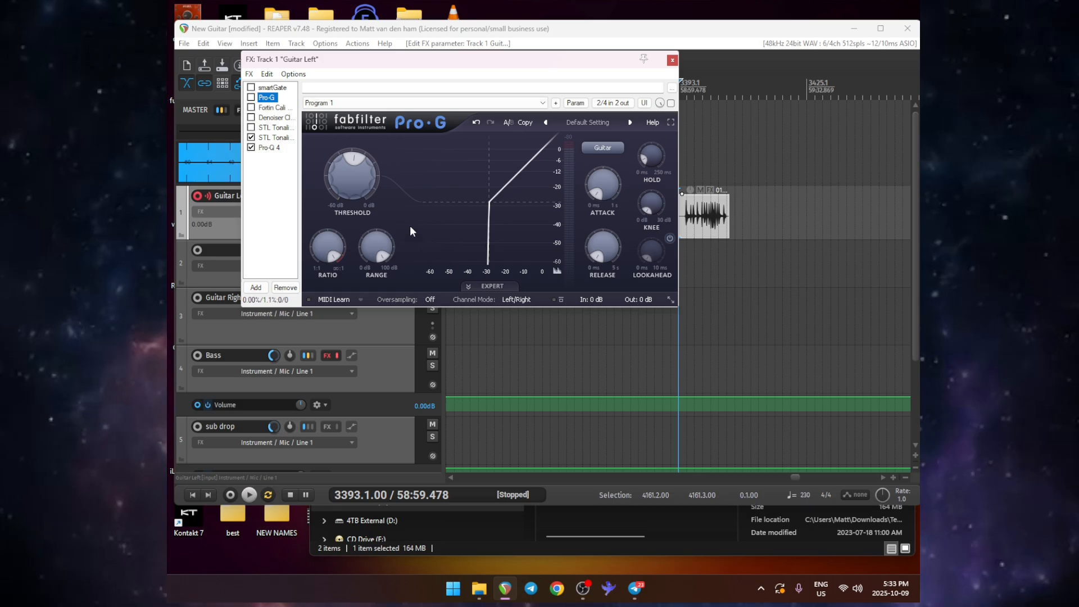
click(286, 139)
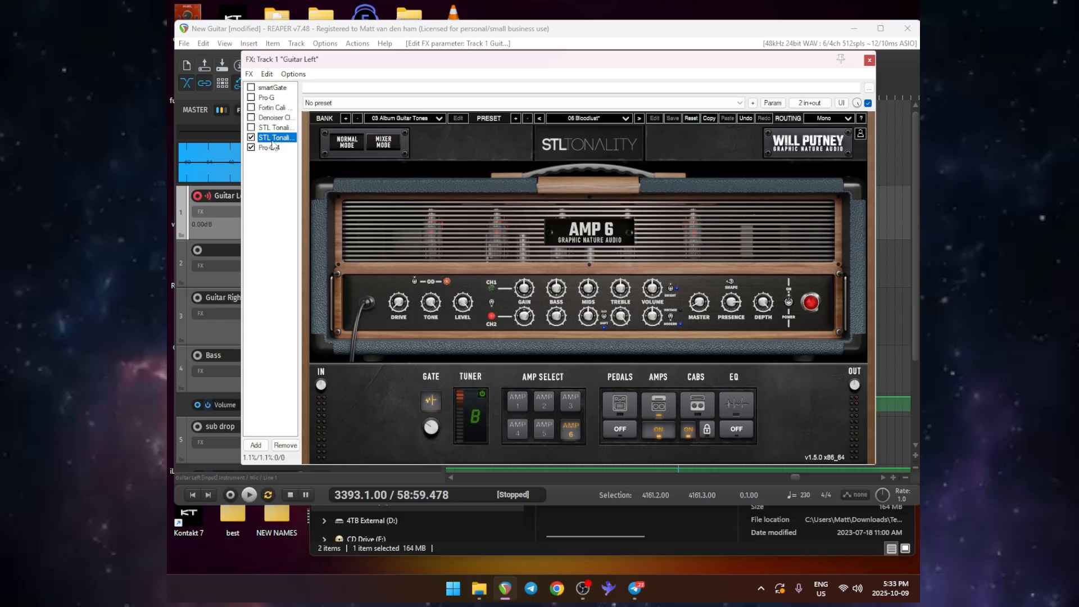
click(270, 109)
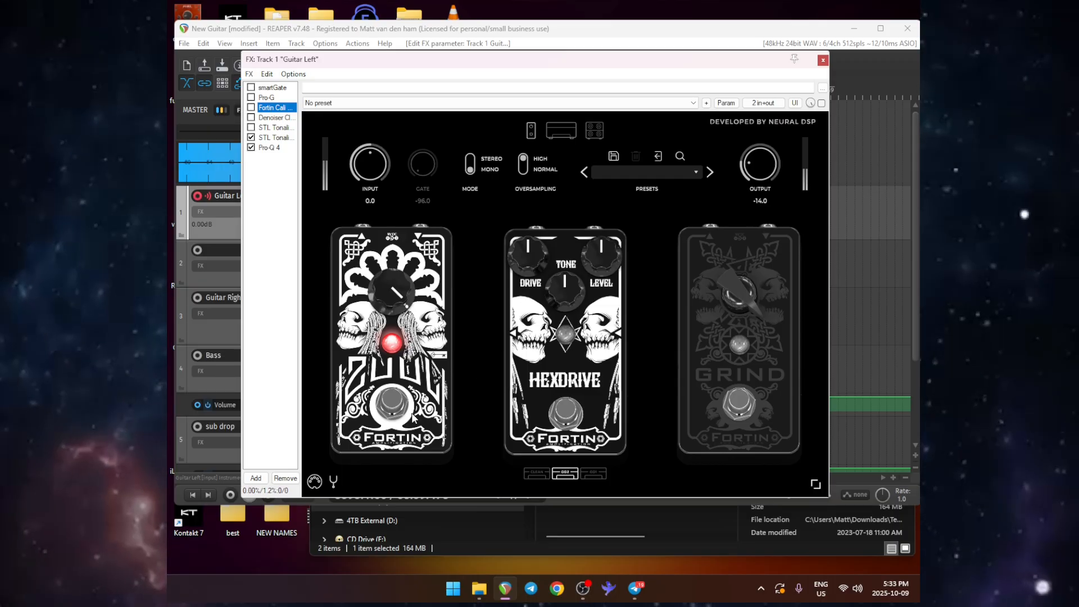
click(433, 160)
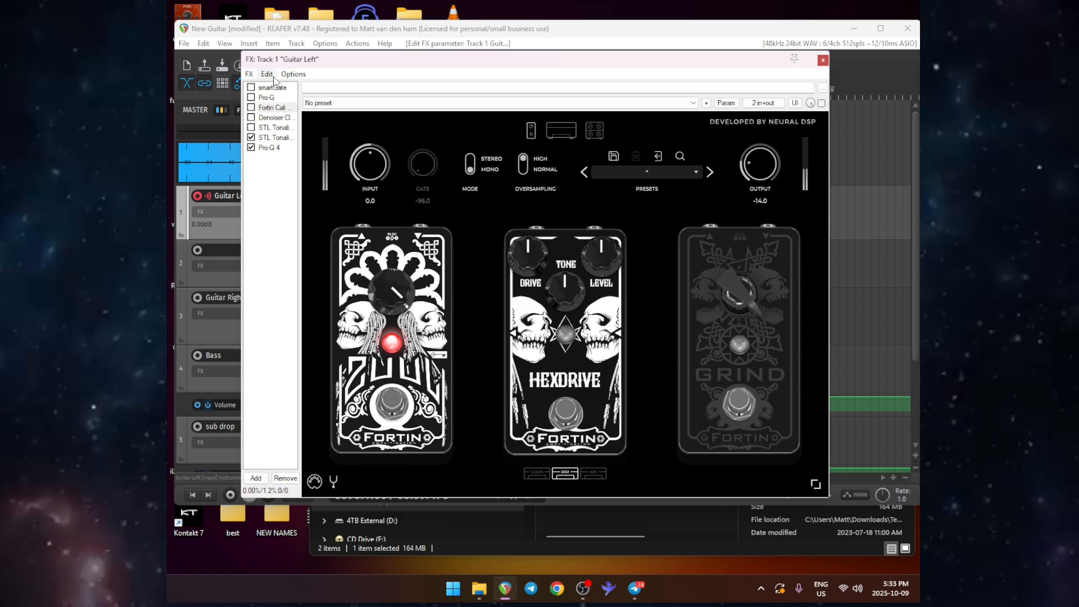
Enable the bypassed Denoiser Classic in the Guitar Left chain and shift the effects window slightly.
click(270, 118)
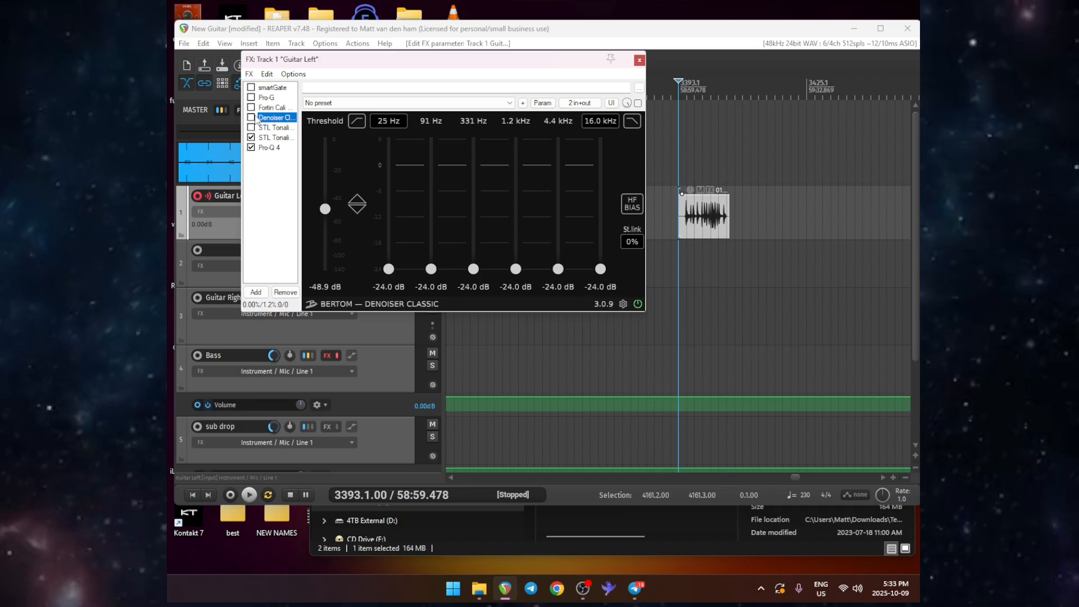
click(251, 117)
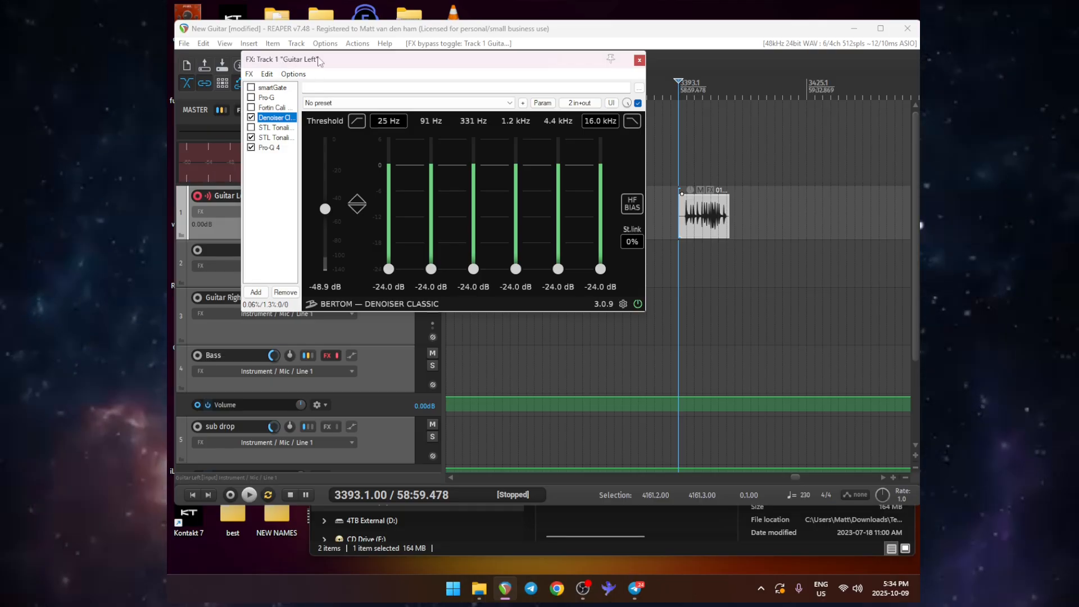
drag(318, 60, 329, 73)
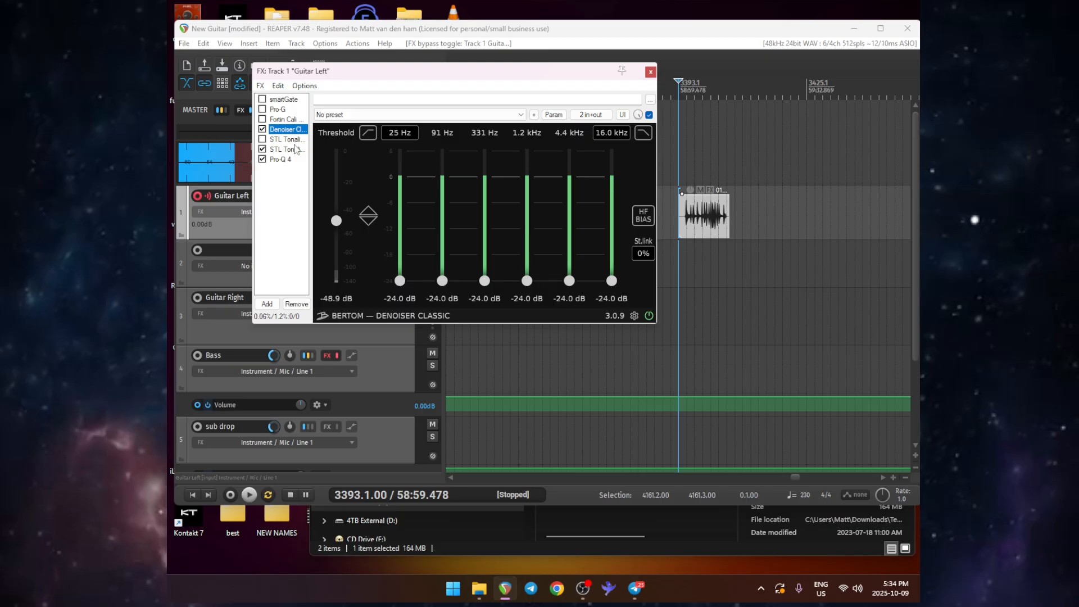
Cycle through all six amp models of the Will Putney plugin from Amp 1 on, ending on Amp 6.
click(290, 149)
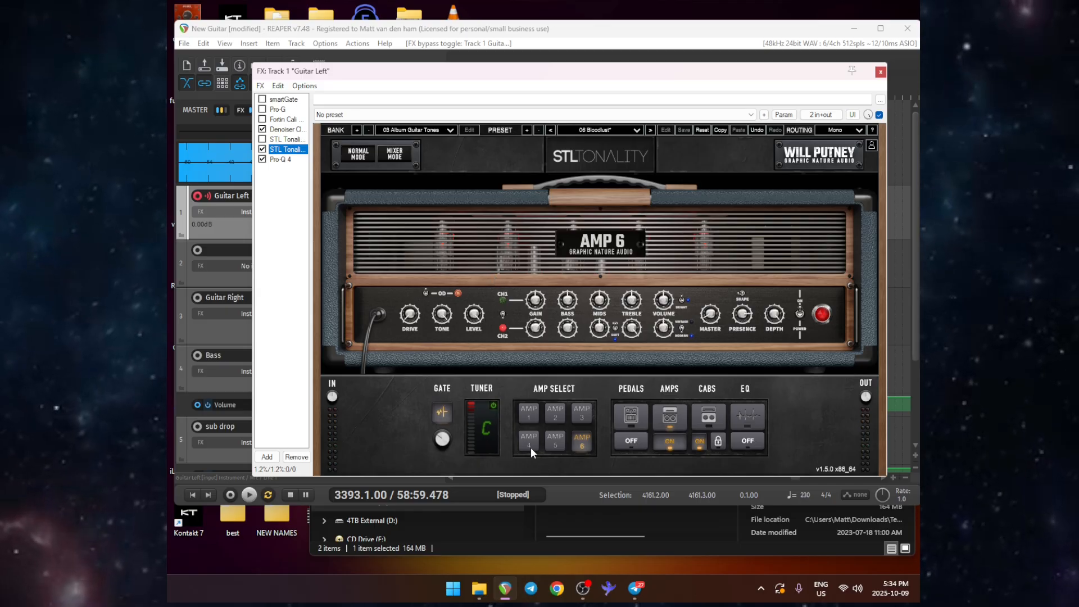
click(528, 417)
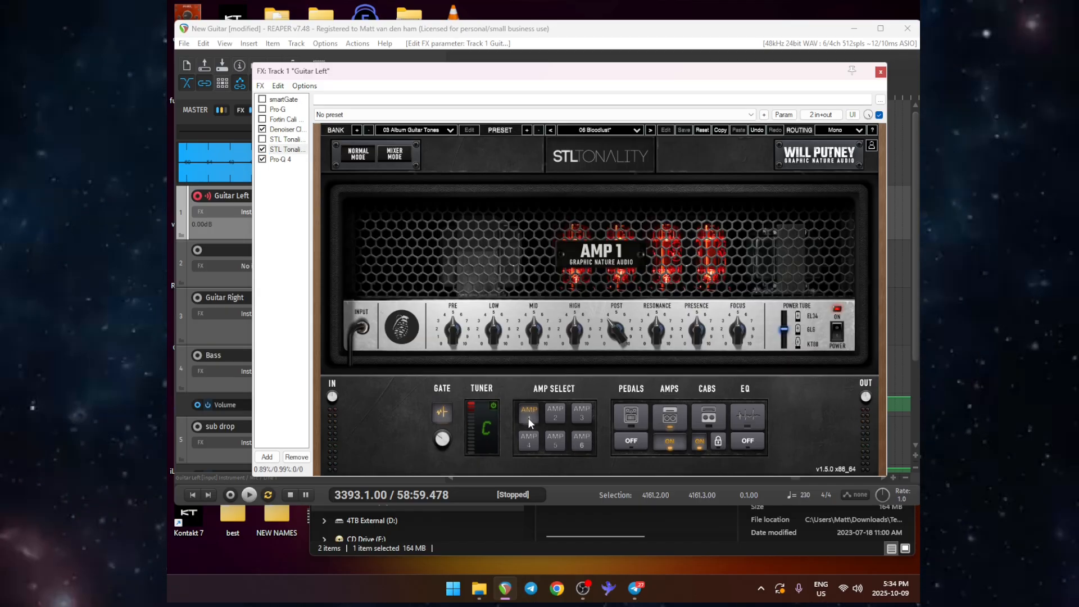
click(549, 417)
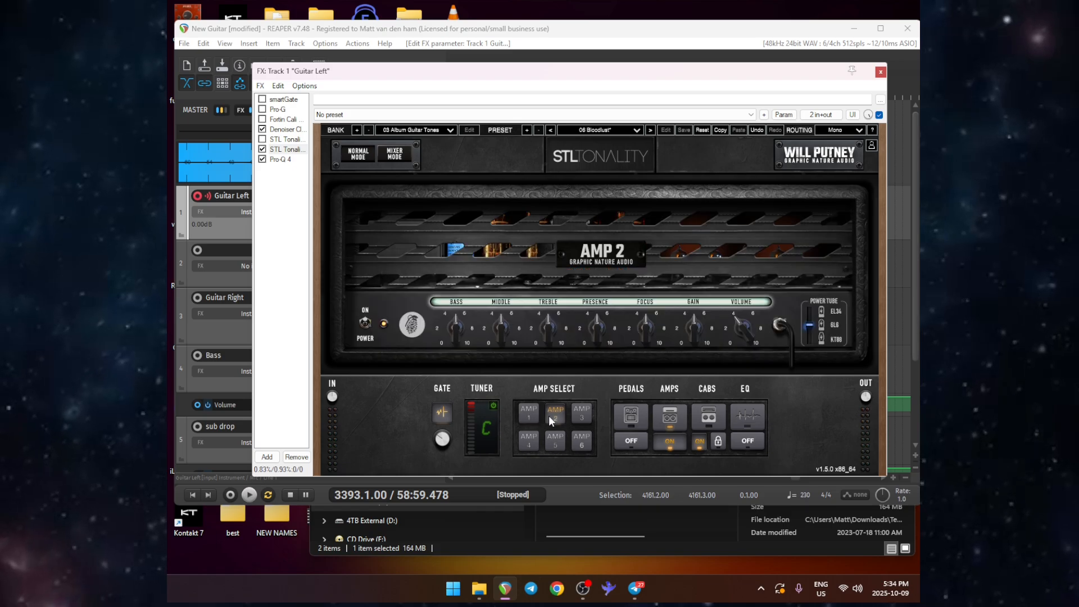
click(578, 420)
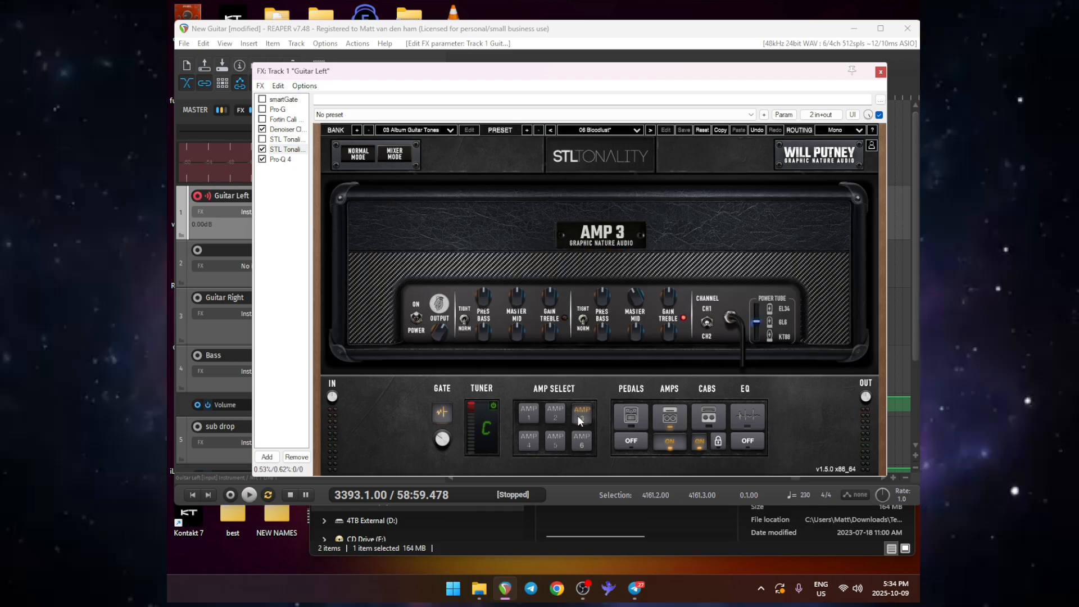
click(528, 441)
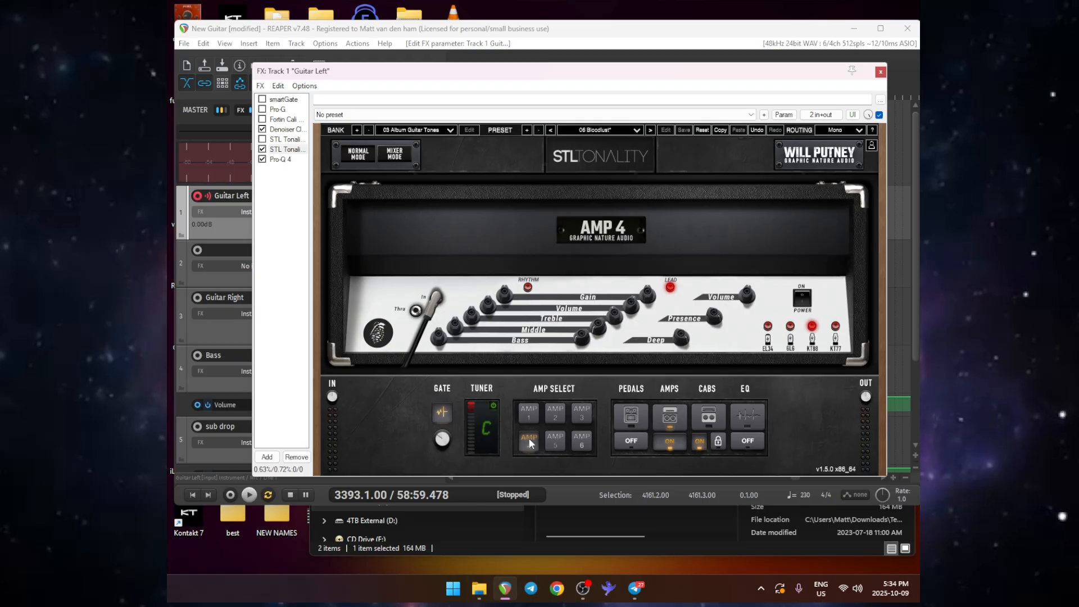
click(554, 443)
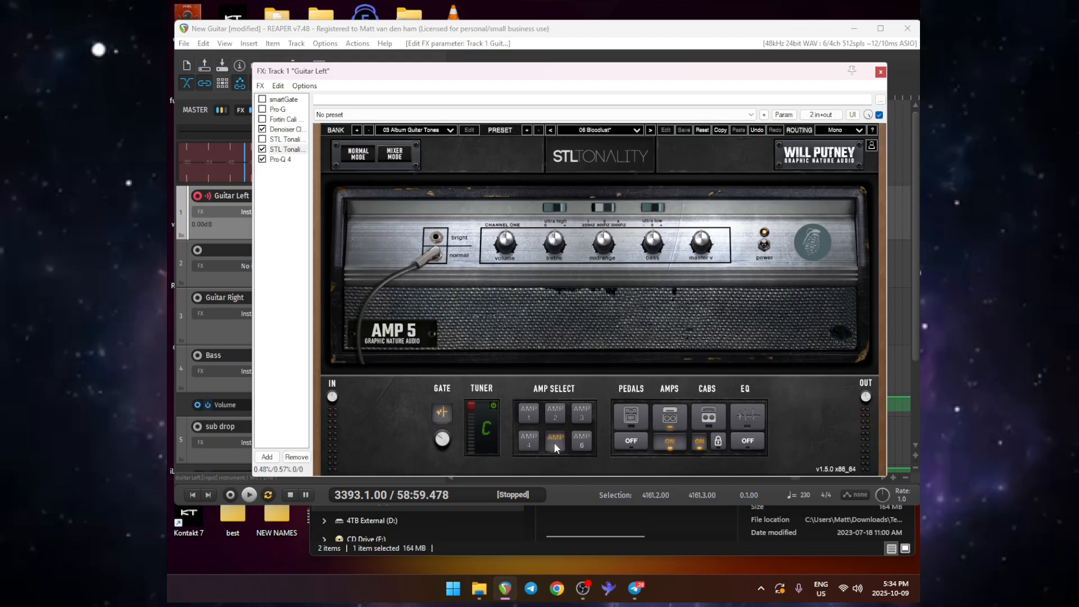
click(581, 444)
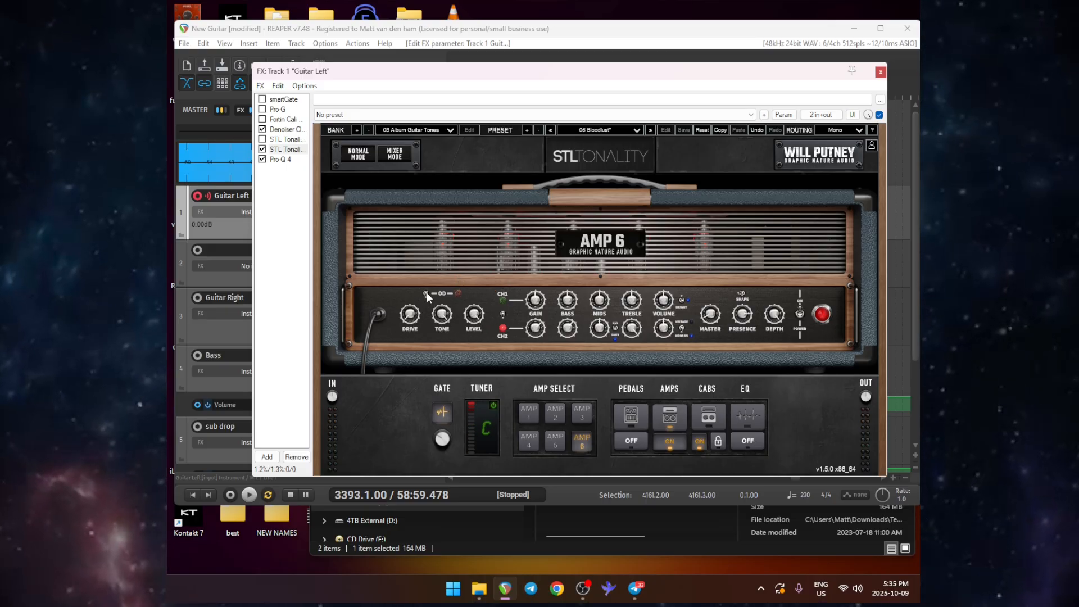
Examine the pedals, cabinet, amplifier and EQ sections of the Will Putney plugin.
click(636, 422)
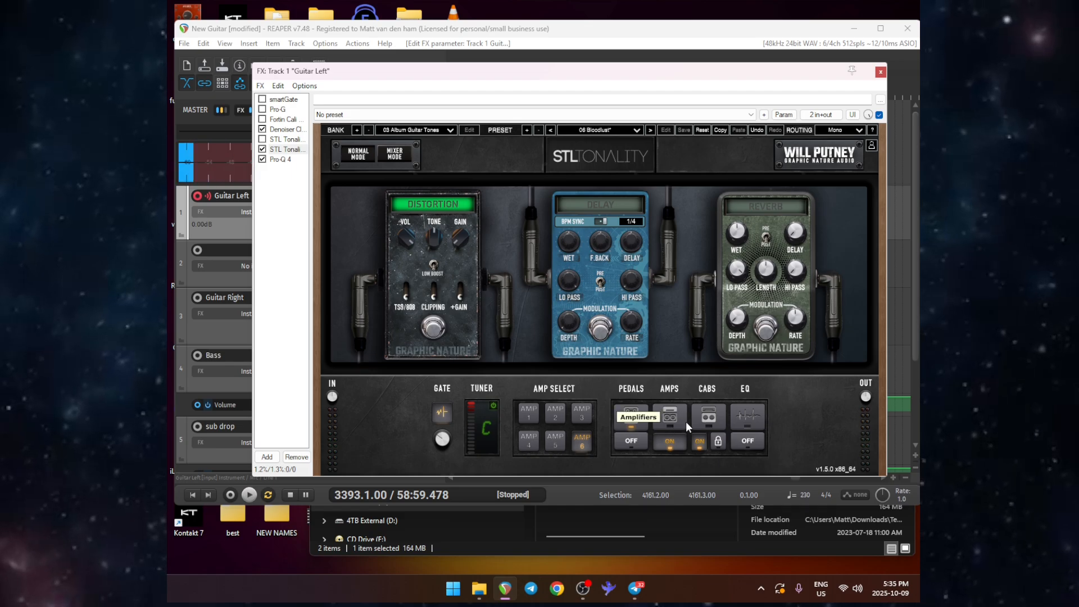
click(706, 417)
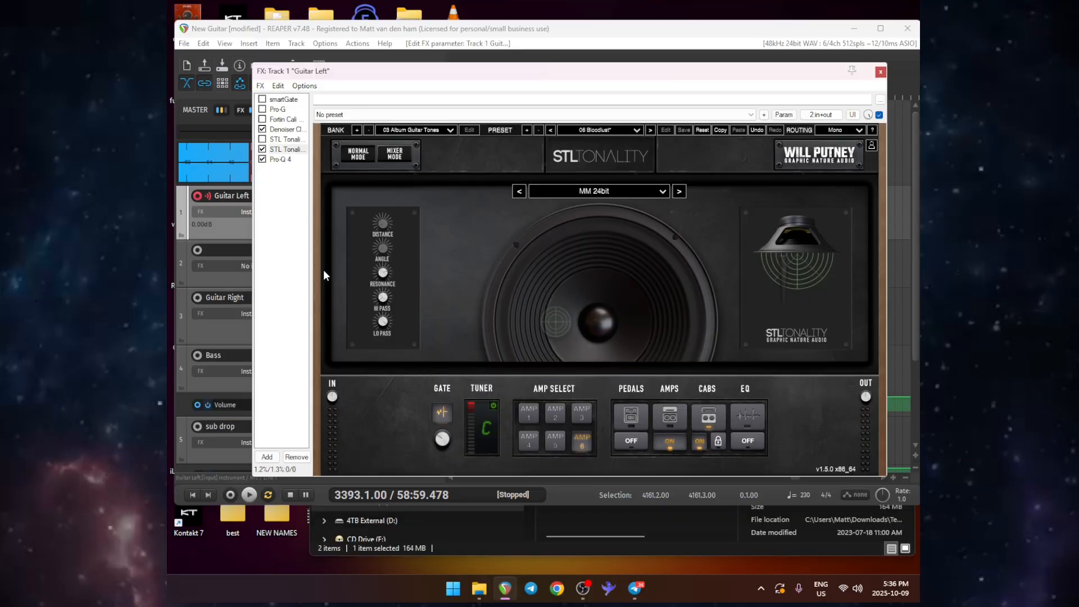
click(291, 150)
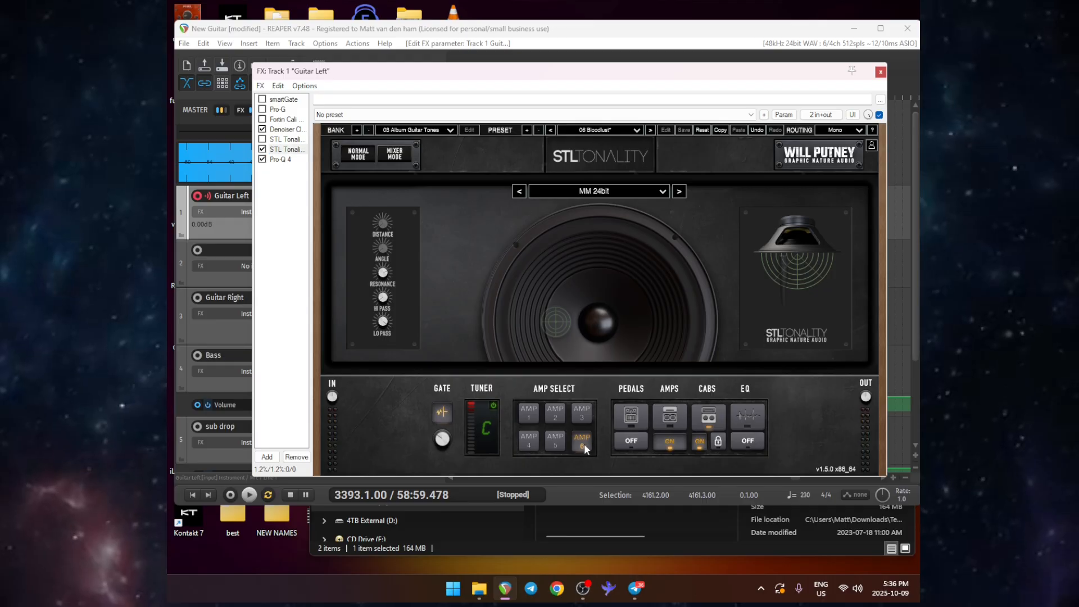
click(670, 419)
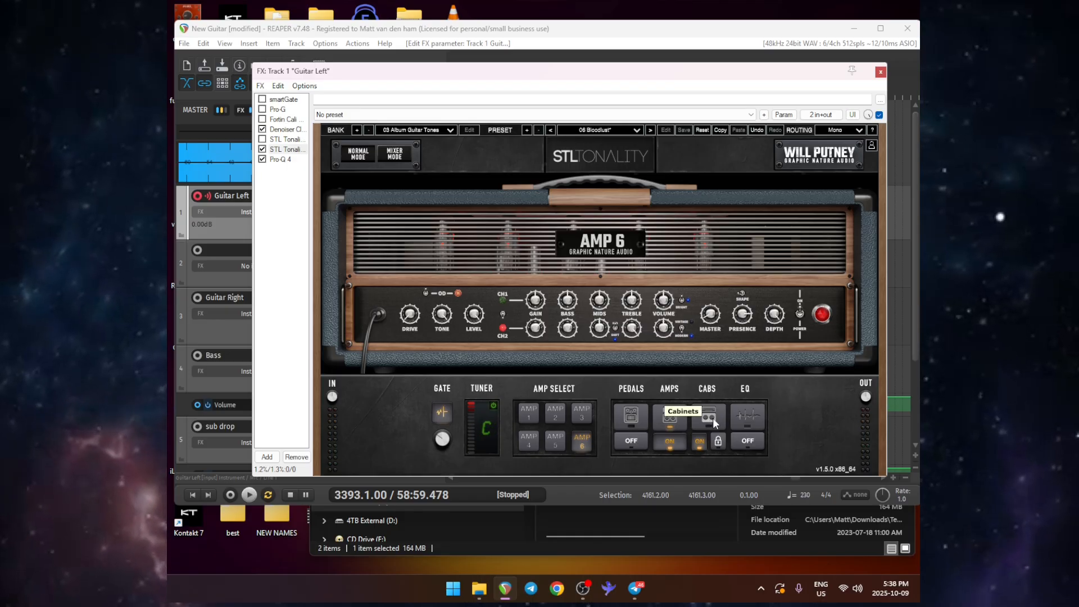
click(752, 419)
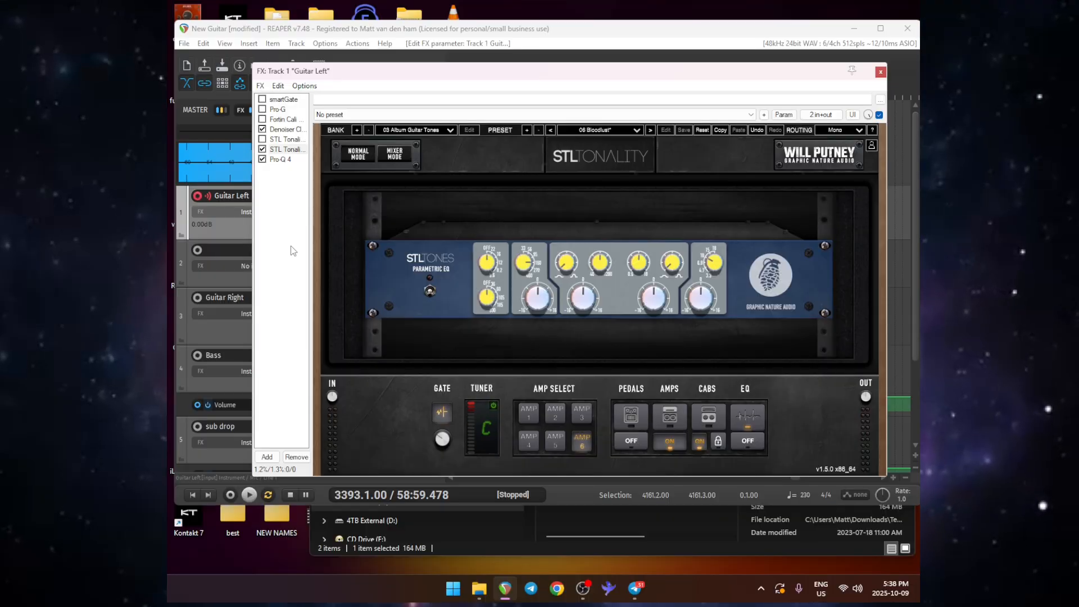
Filter the effects list by "stl" and add STL Tonality - Josh Middleton to the Guitar Left chain.
double_click(291, 246)
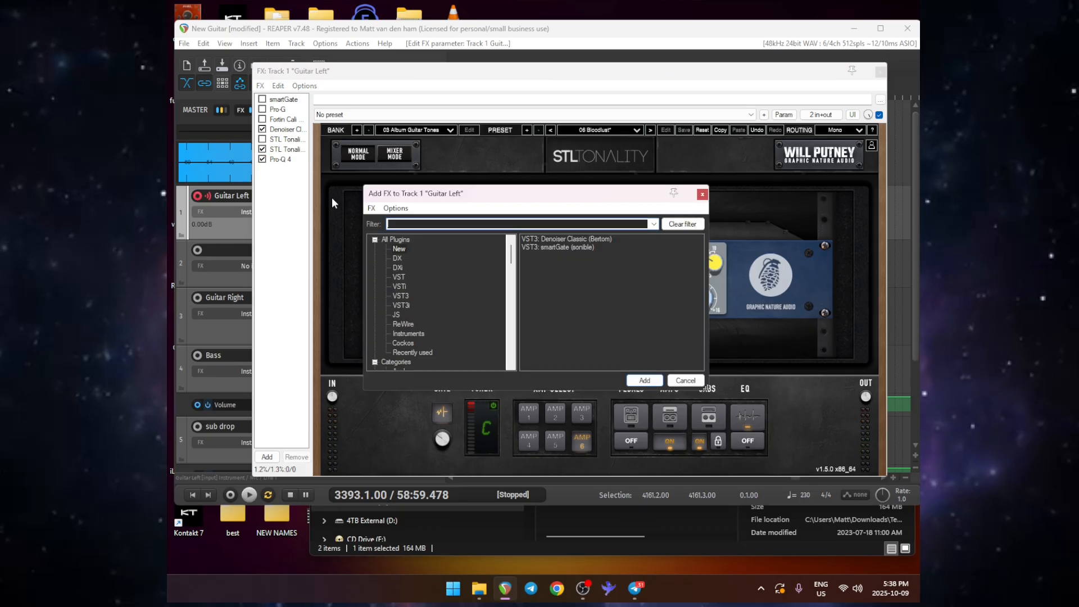
text(stl)
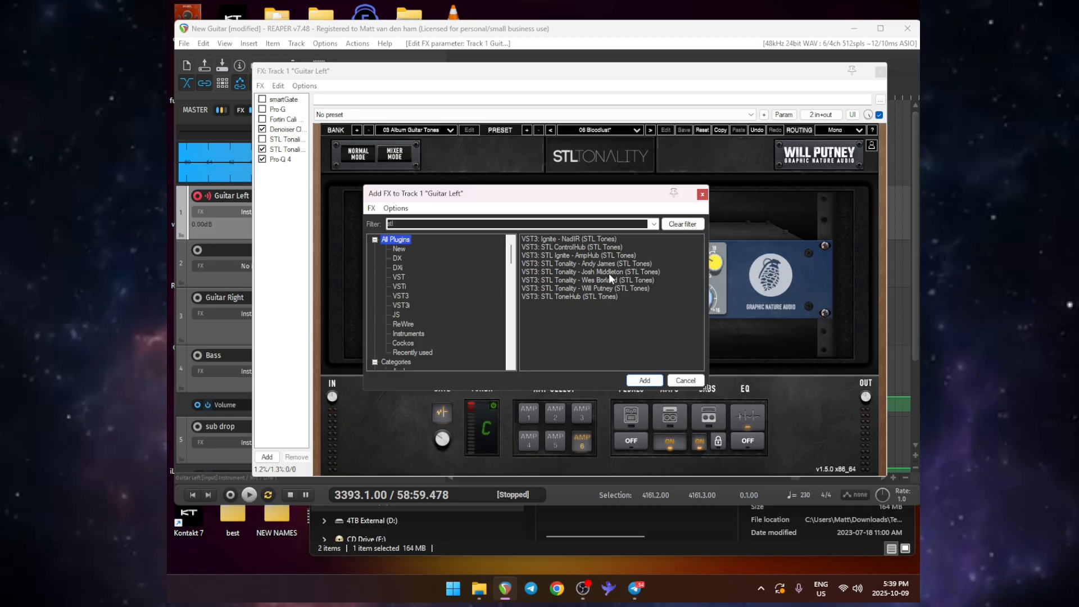
click(608, 273)
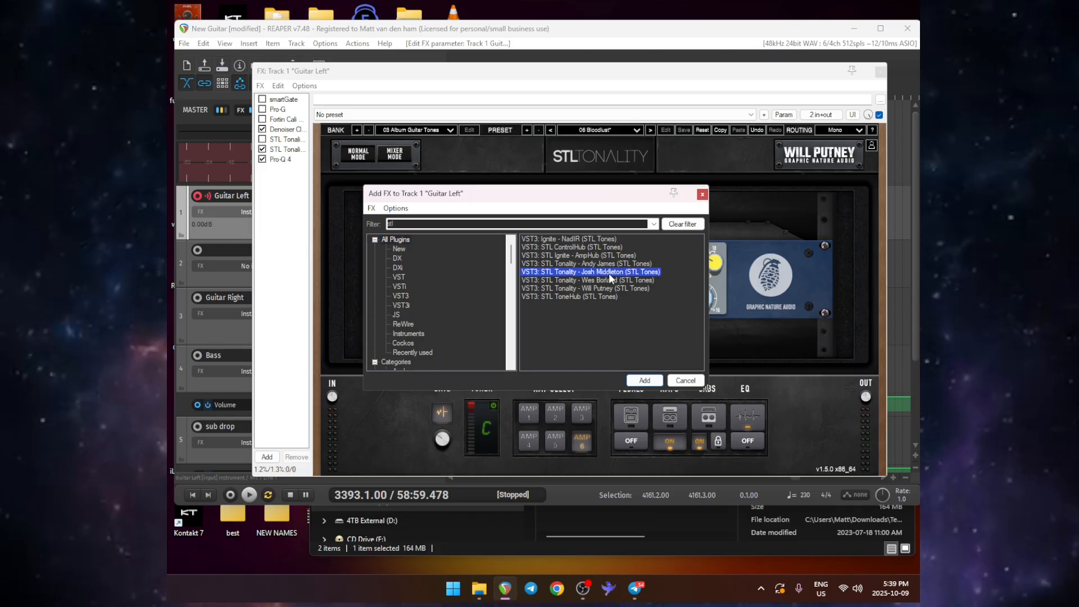
double_click(608, 273)
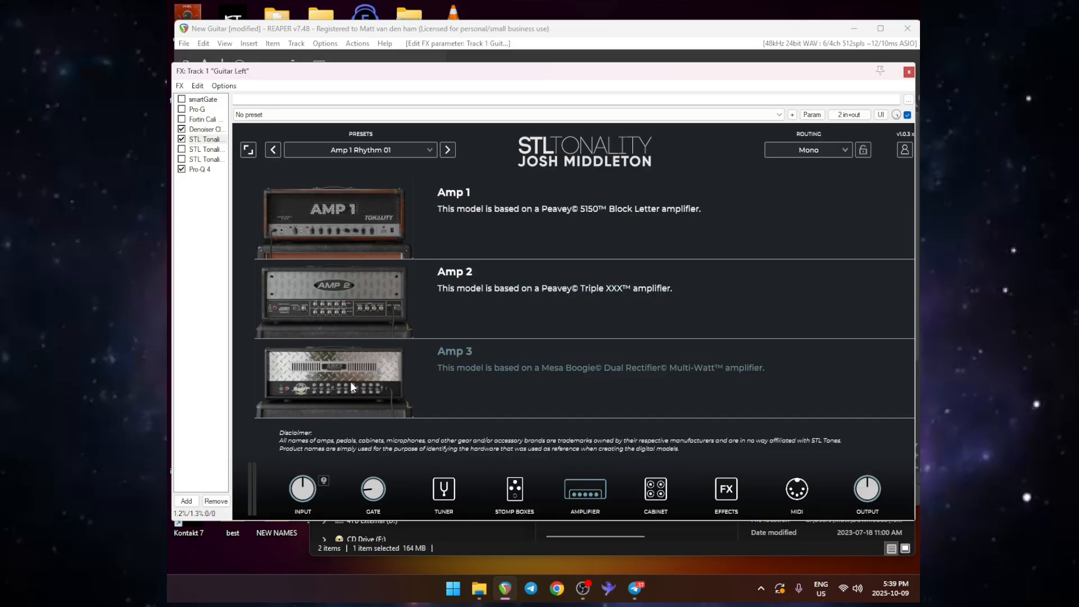
Audition Amp 2, Amp 1 and Amp 3 in the Josh Middleton plugin.
click(354, 306)
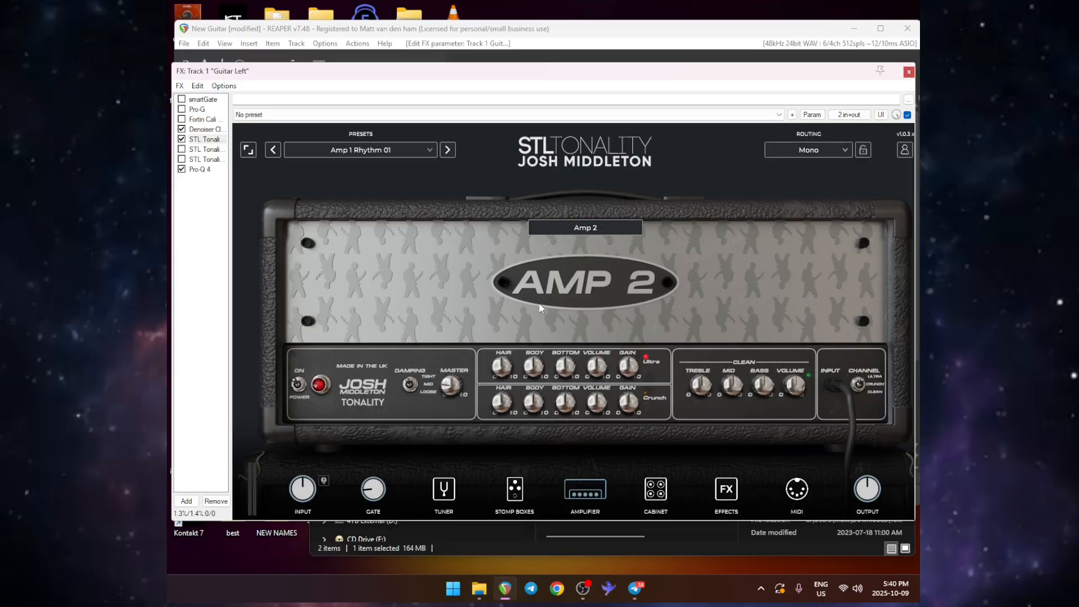
click(558, 228)
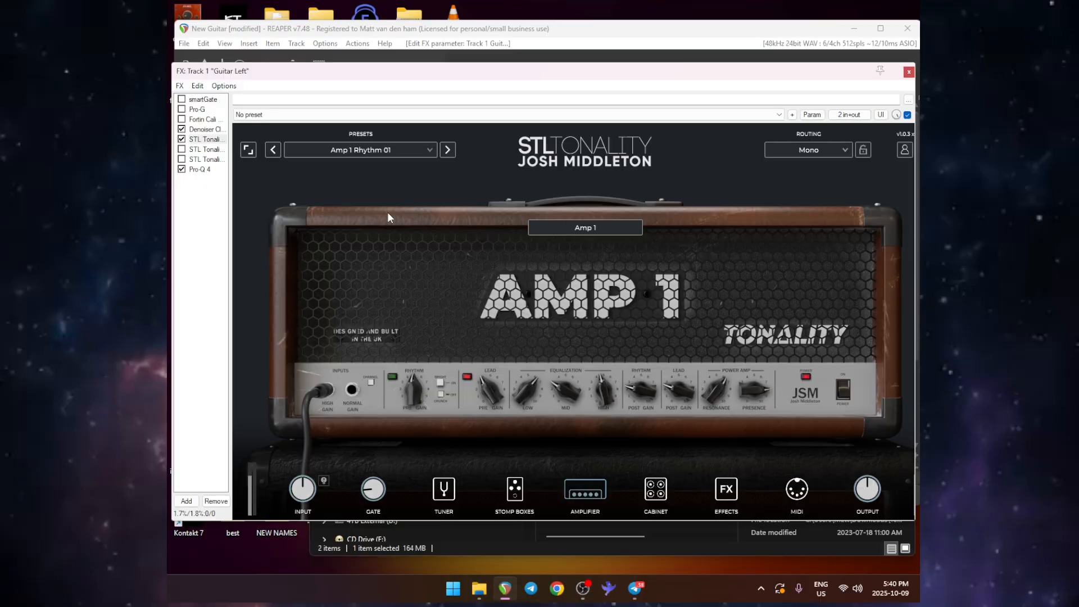
click(589, 230)
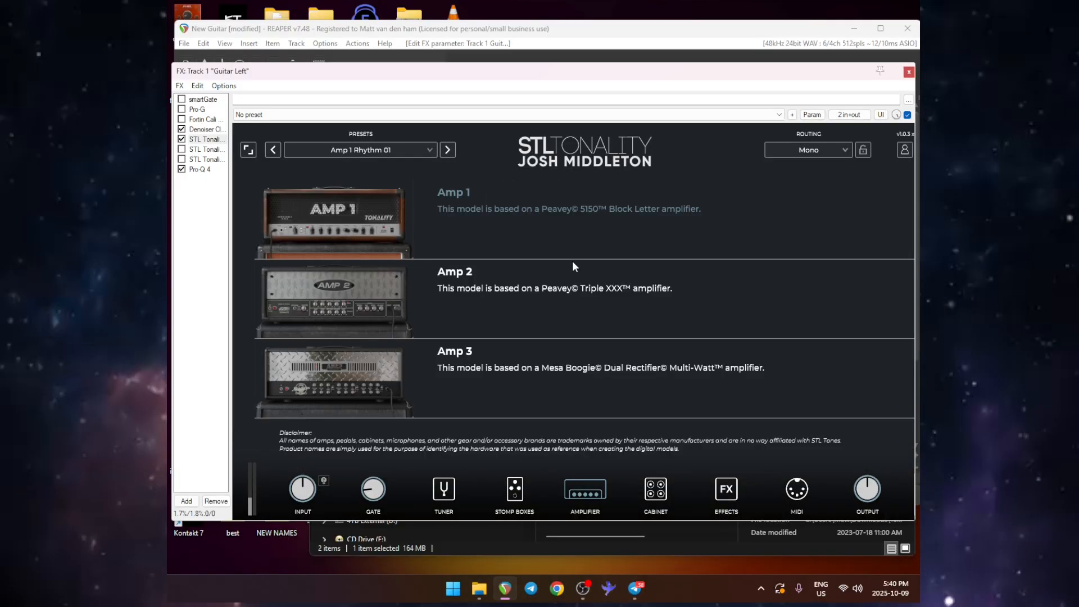
click(344, 377)
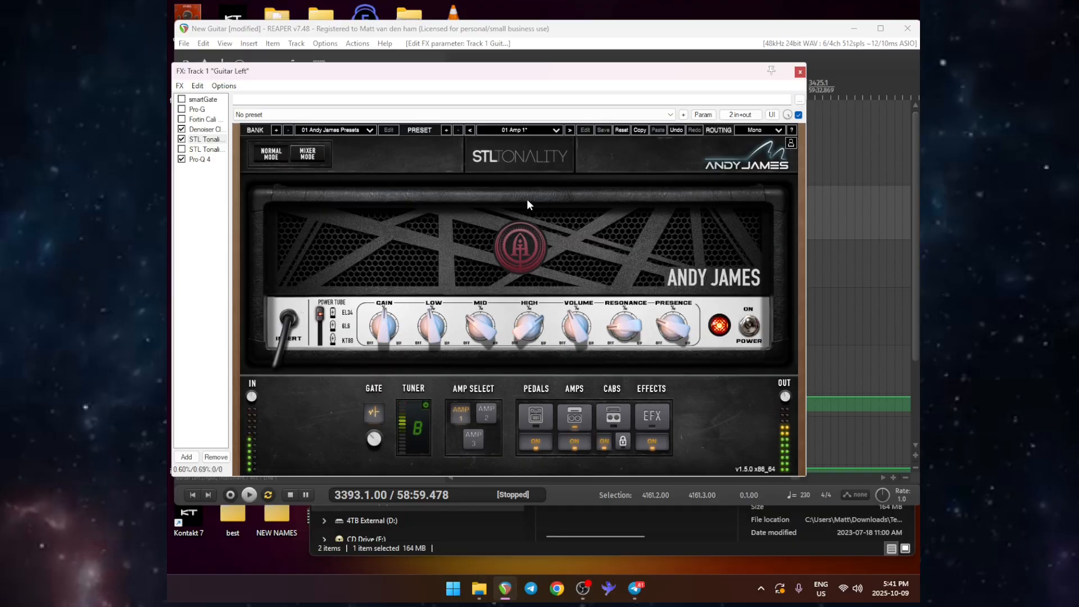
Compare the three amp models of the Andy James plugin, ending on Amp 1.
click(477, 407)
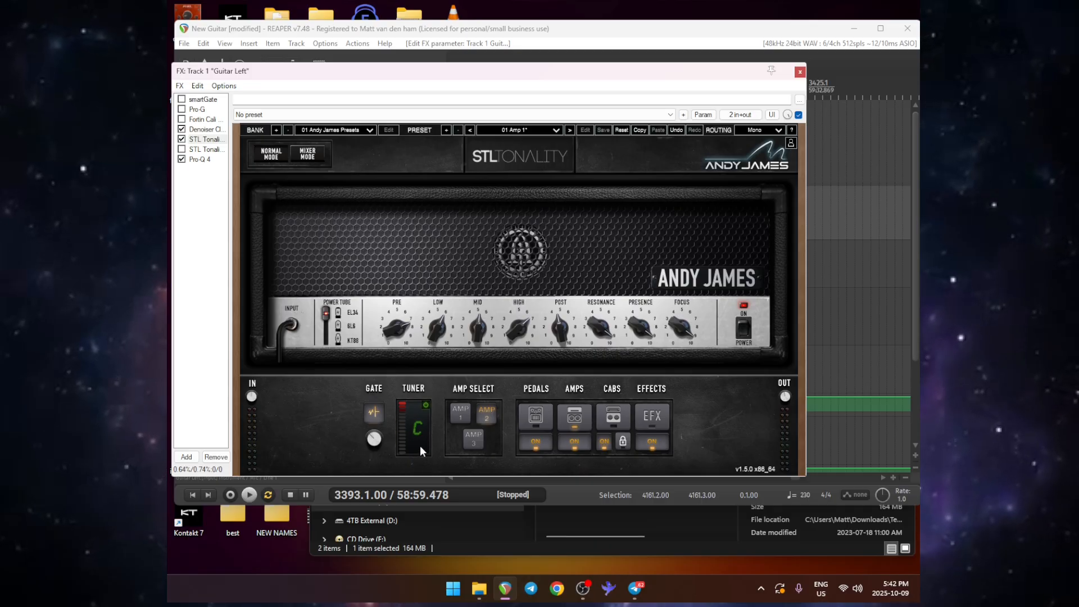
click(471, 437)
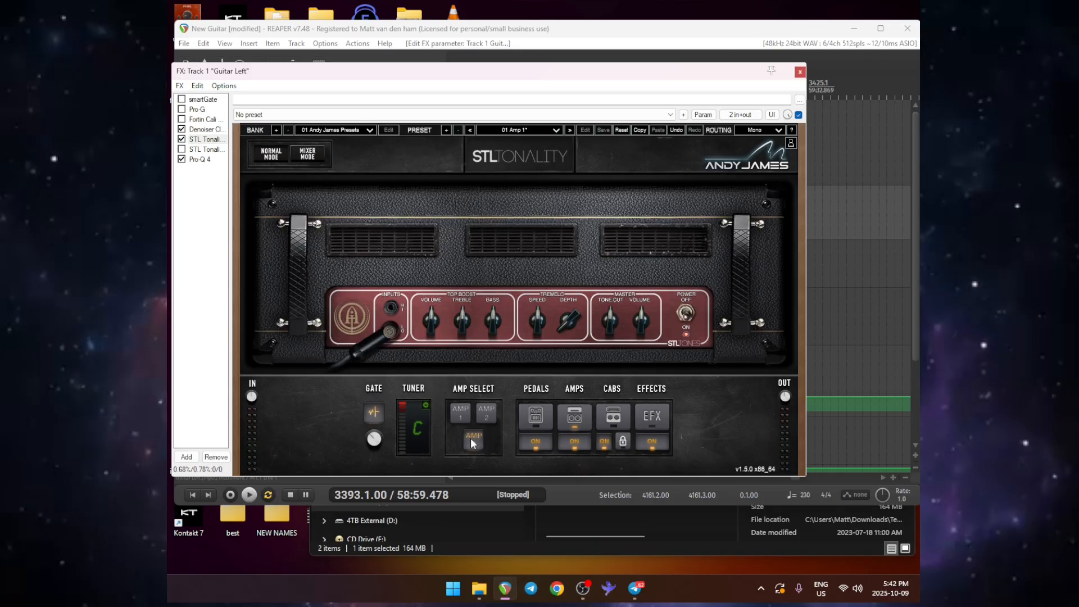
click(455, 405)
click(488, 413)
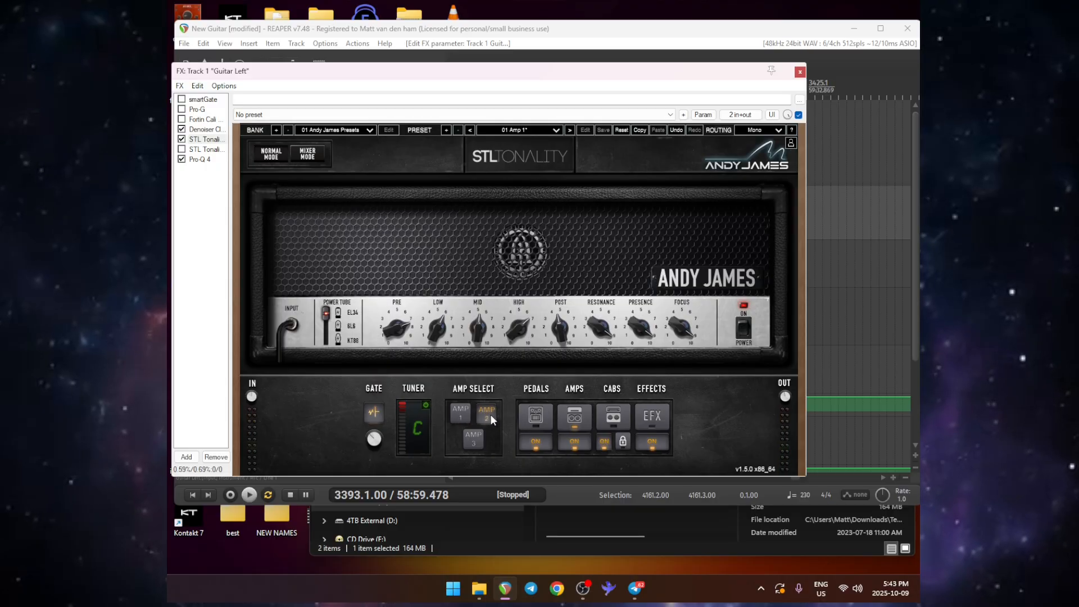
click(466, 414)
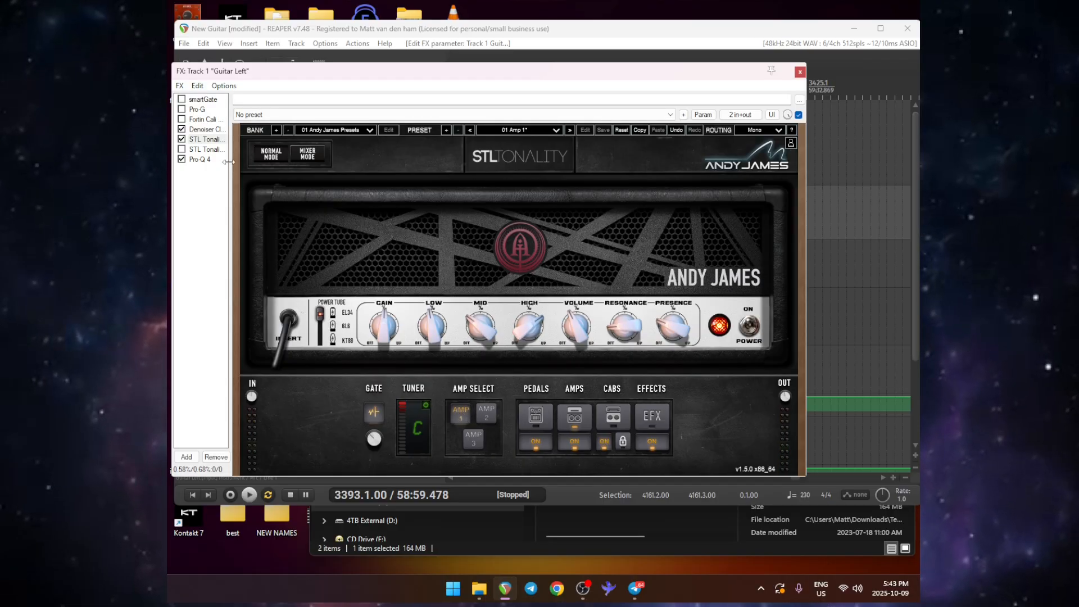
Switch the active amp plugin in the Guitar Left chain from Andy James back to Will Putney.
click(203, 151)
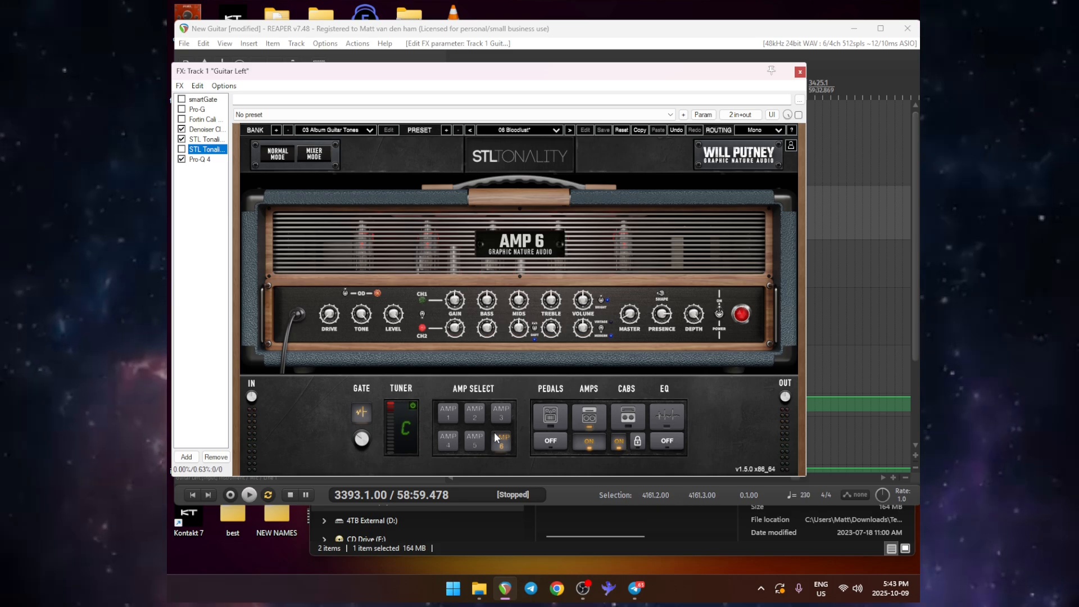
click(182, 148)
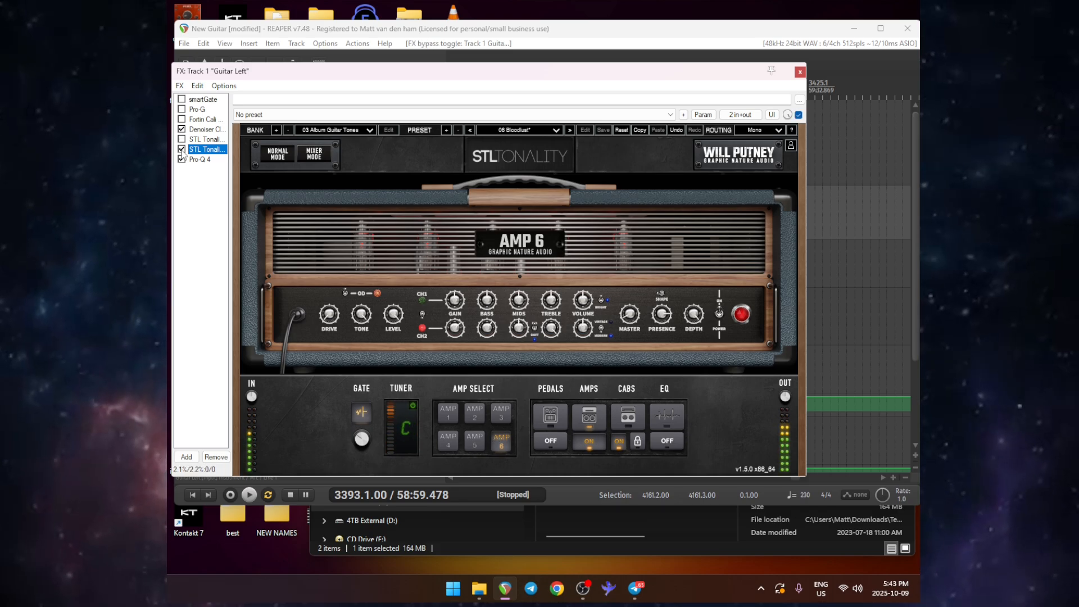